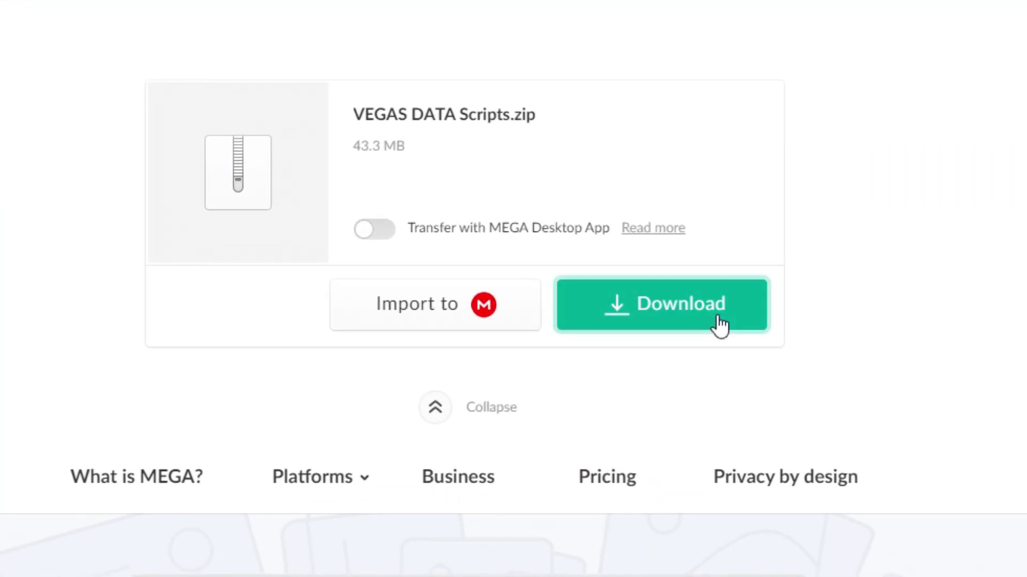
# Step: Download VEGAS DATA Scripts.zip from MEGA, extract it into Downloads with 7-Zip, then close both windows
pyautogui.click(636, 206)
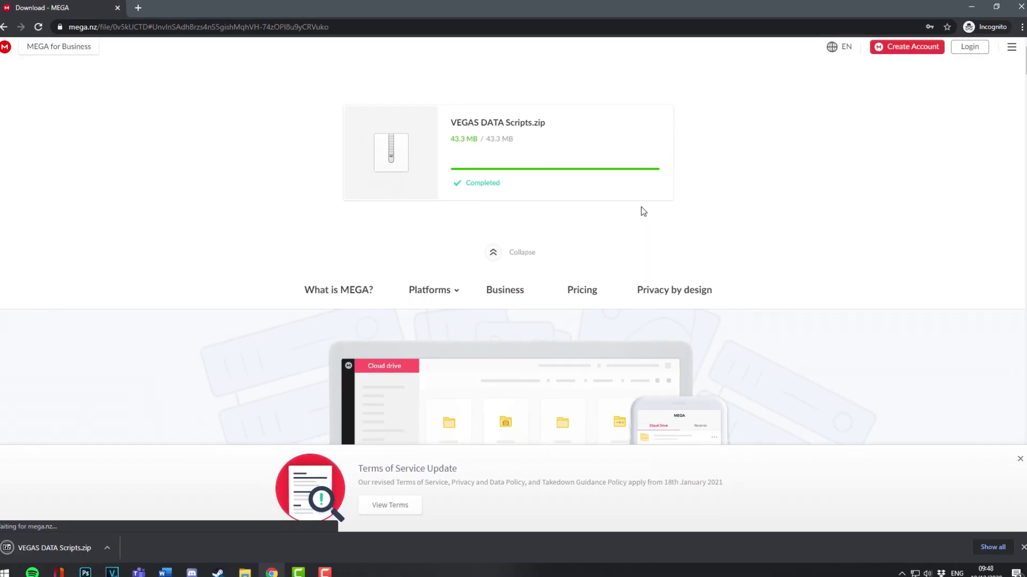
pyautogui.click(62, 541)
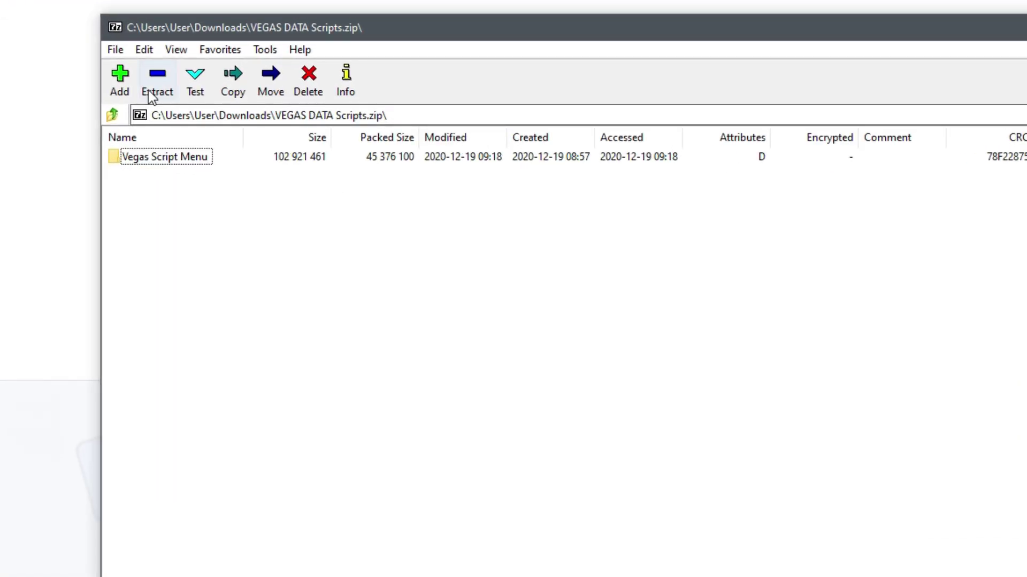
pyautogui.click(253, 129)
pyautogui.click(450, 261)
pyautogui.moveTo(450, 261); pyautogui.dragTo(466, 262)
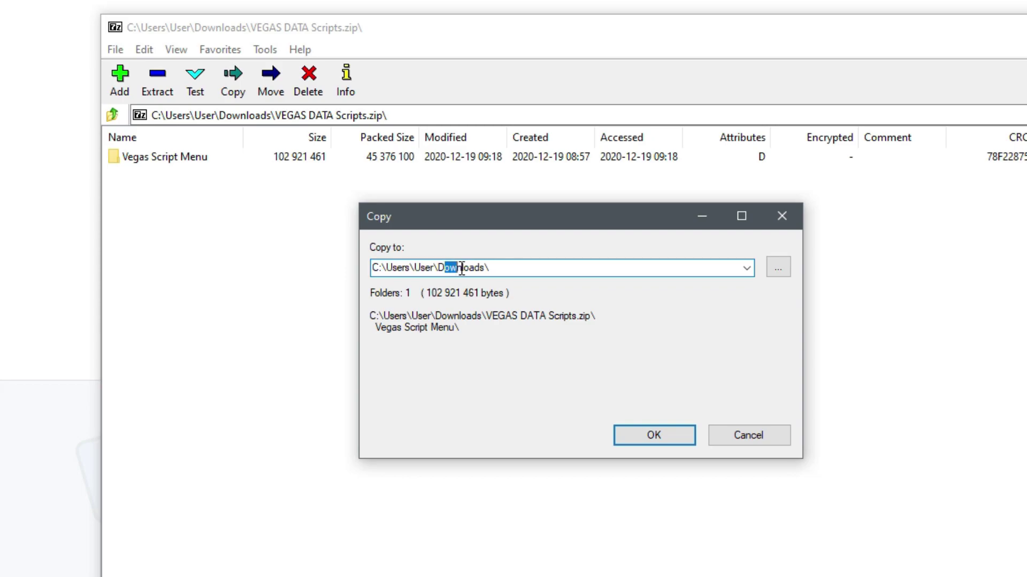
pyautogui.click(465, 262)
pyautogui.click(642, 437)
pyautogui.click(1010, 101)
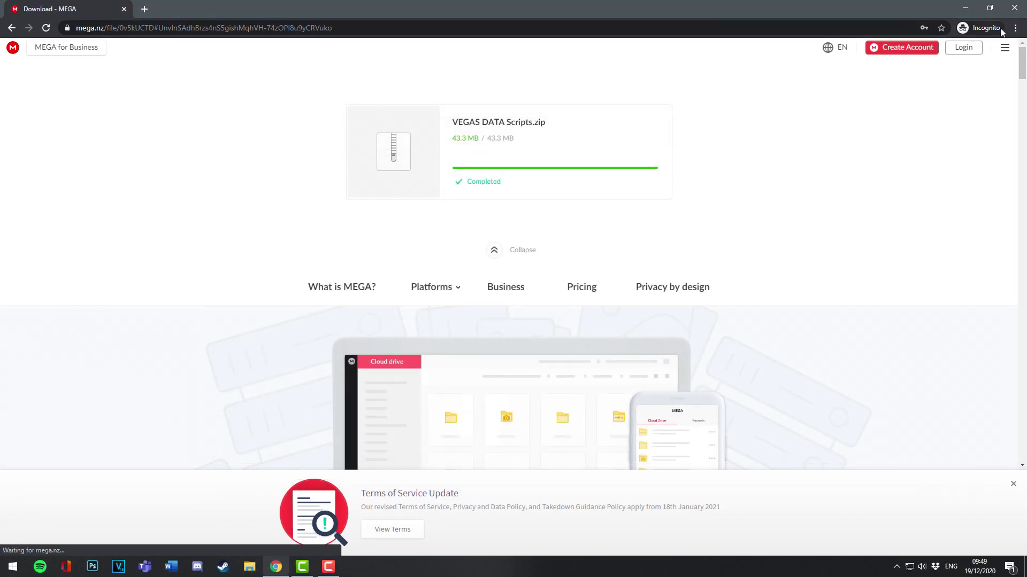
pyautogui.click(1010, 14)
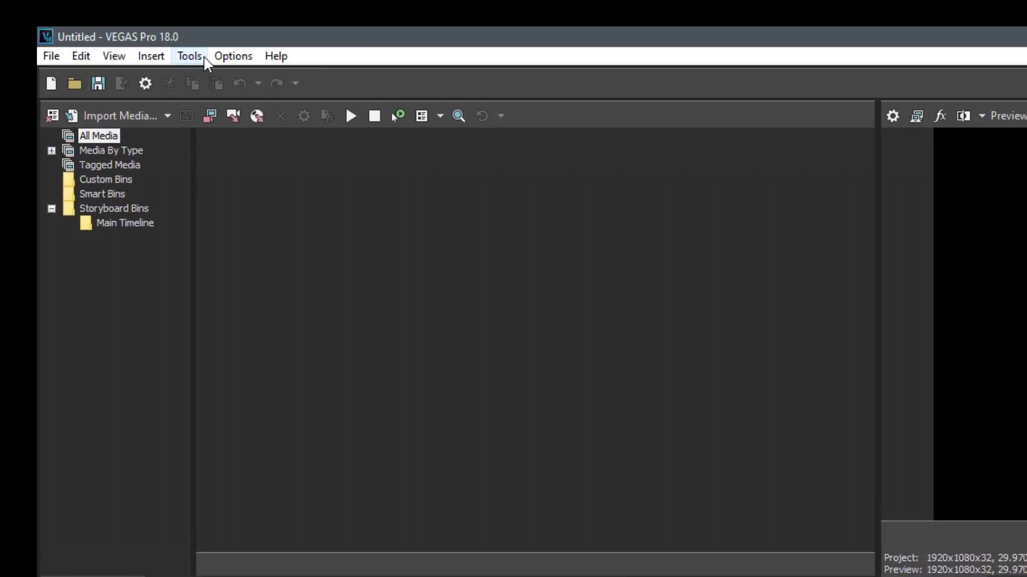
# Step: Run the Datamosh script from Tools > Scripting and approve installing the Xvid codec
pyautogui.click(89, 18)
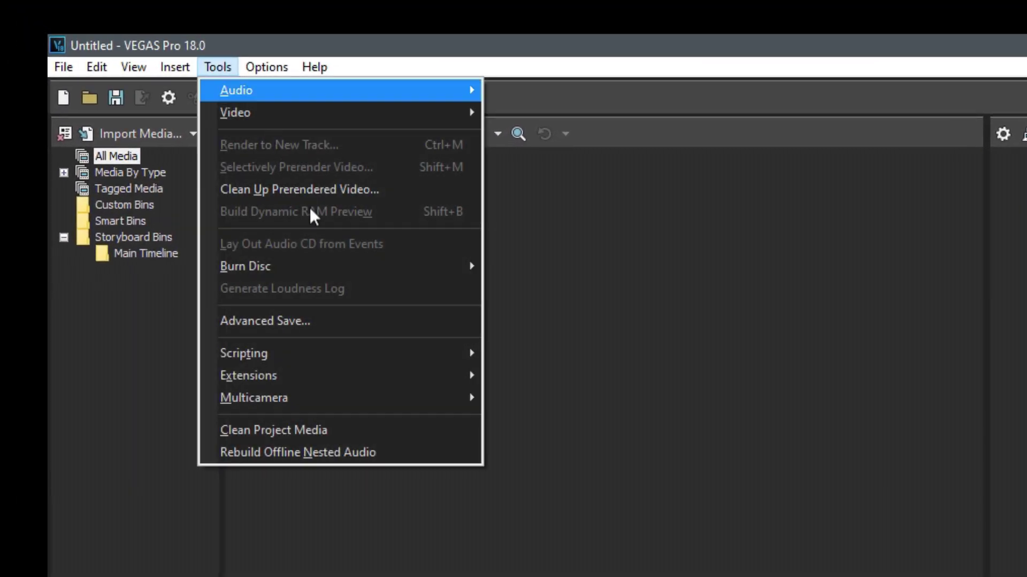
pyautogui.moveTo(386, 351)
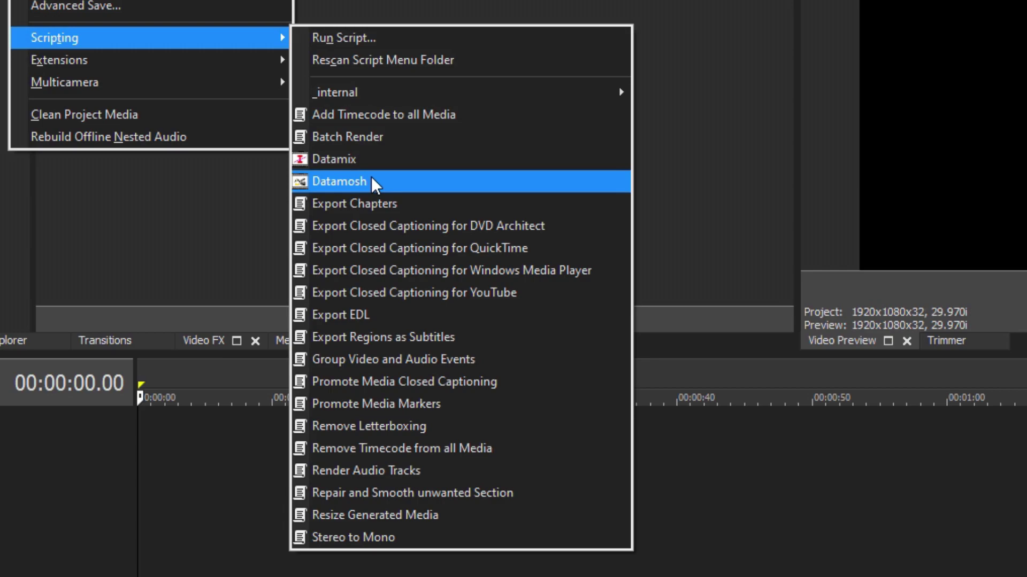
pyautogui.click(372, 181)
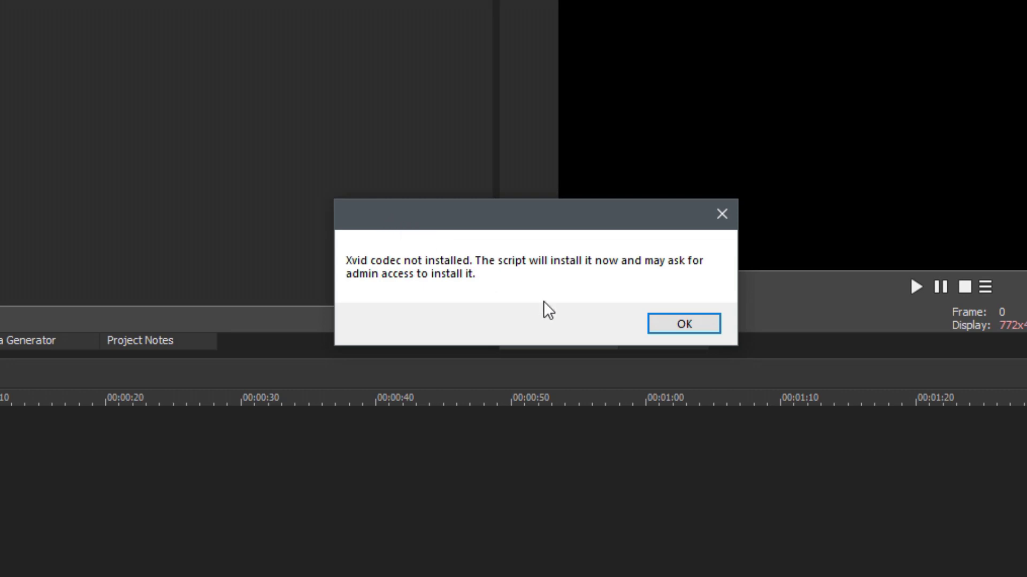
pyautogui.click(681, 325)
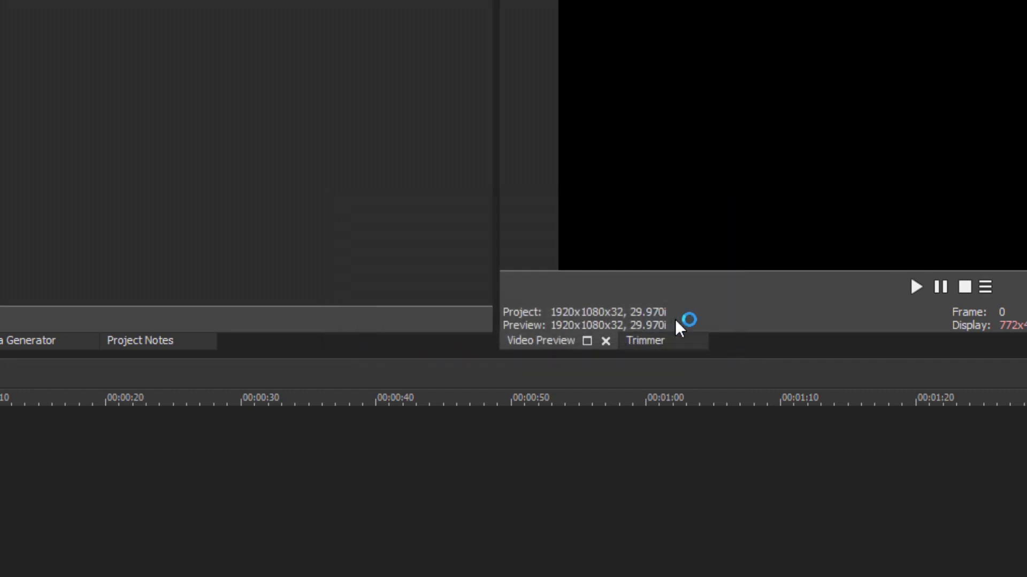
pyautogui.click(465, 390)
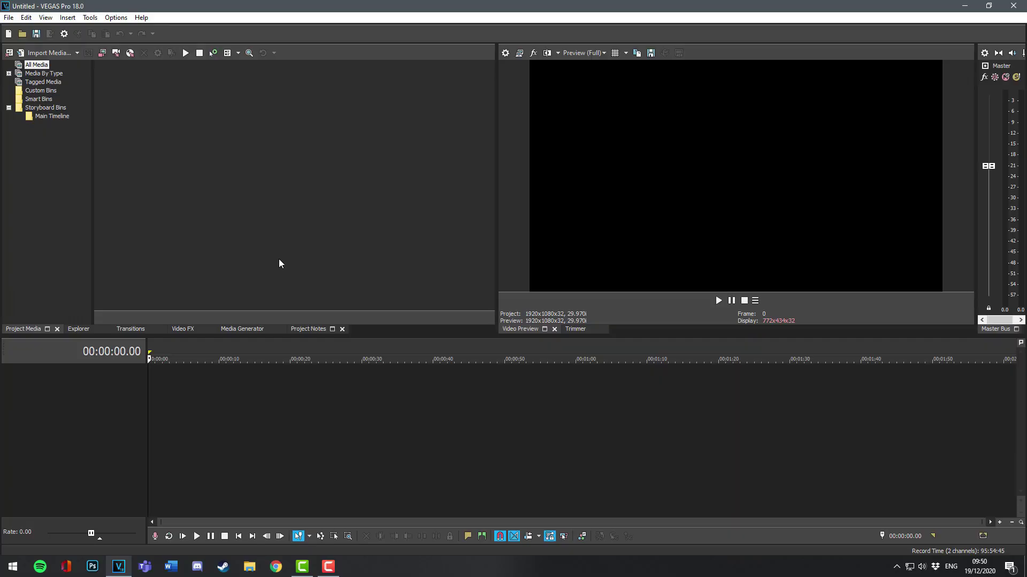
# Step: Dismiss the Datamoshing Parameters dialog without running, and turn off Automatic Crossfades
pyautogui.click(91, 18)
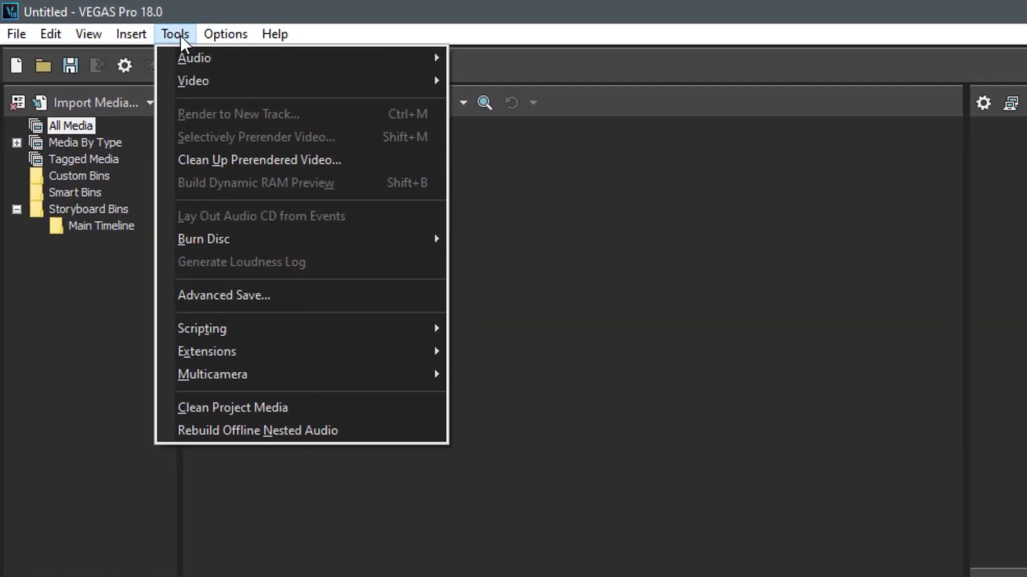
pyautogui.moveTo(343, 328)
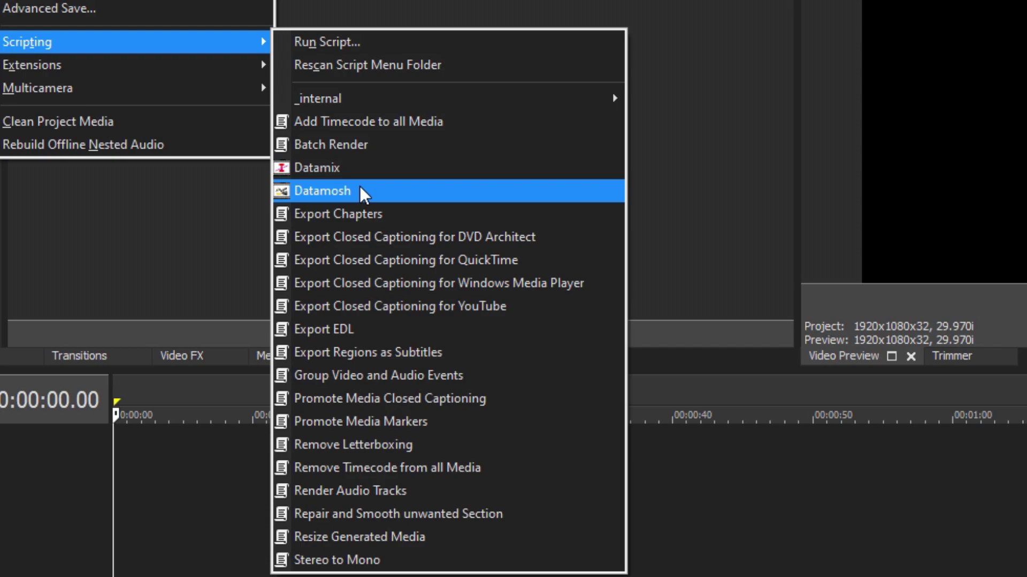
pyautogui.click(364, 195)
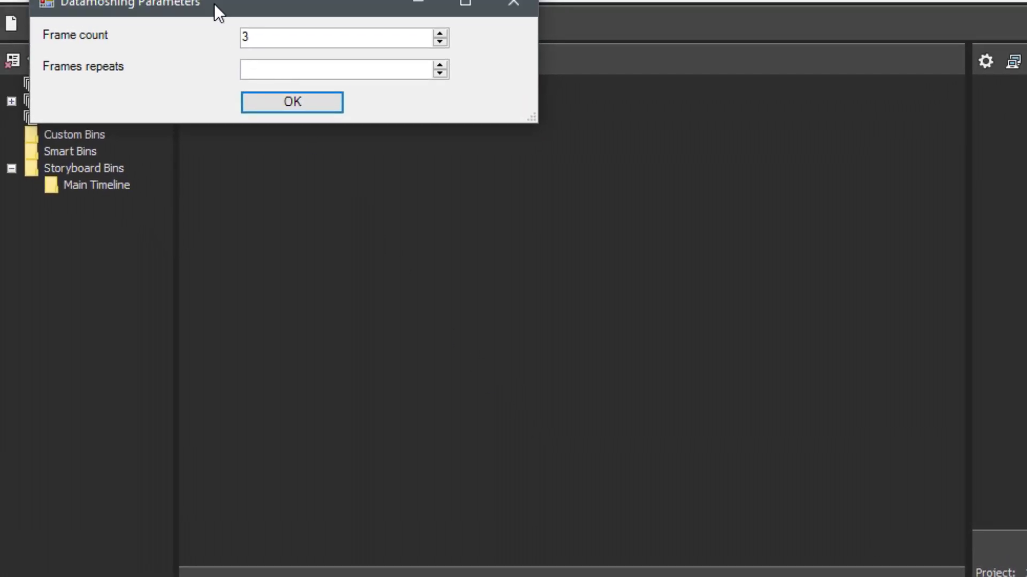
pyautogui.moveTo(214, 3); pyautogui.dragTo(406, 170)
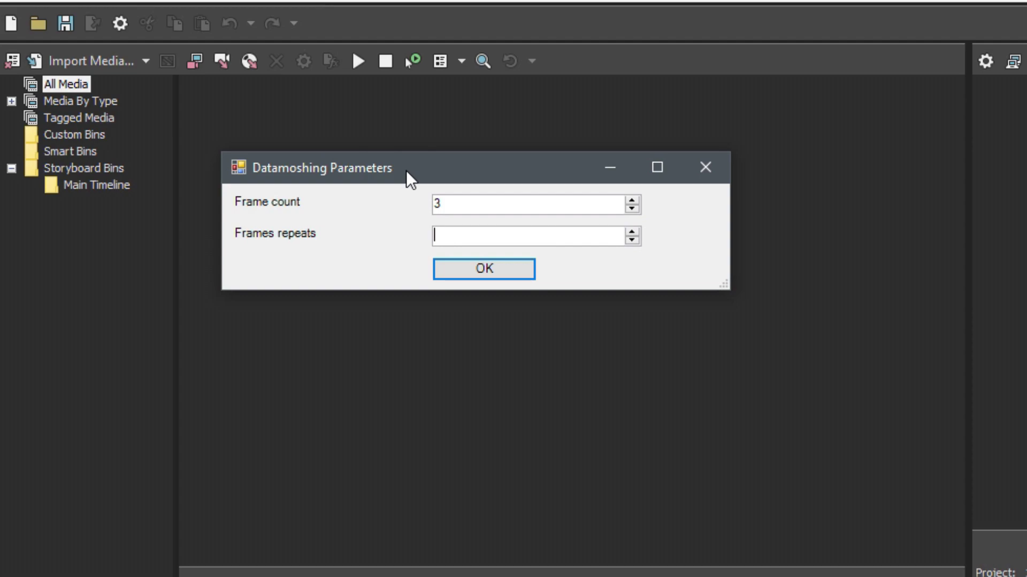
pyautogui.click(721, 170)
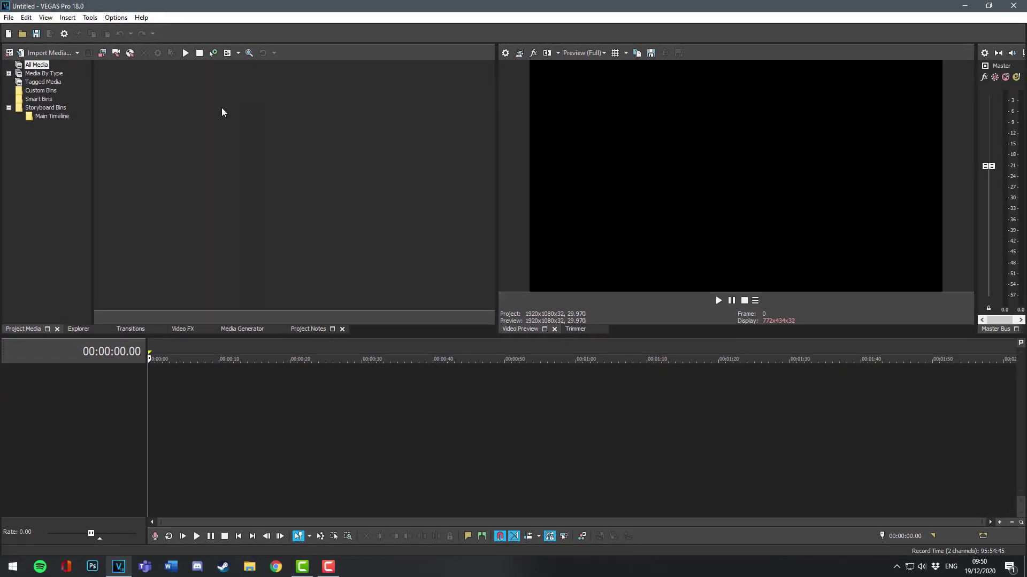
pyautogui.click(119, 17)
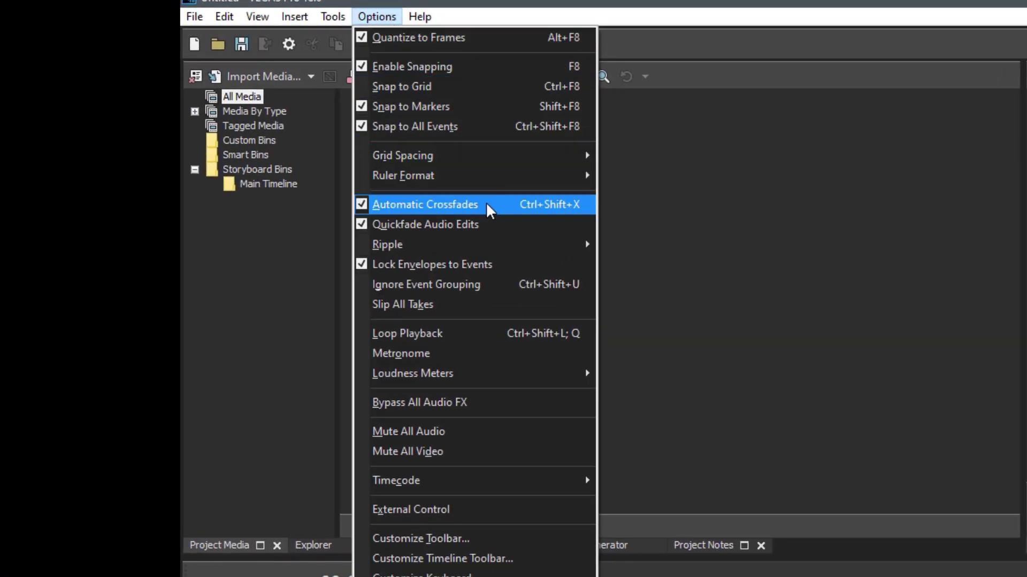
pyautogui.click(487, 204)
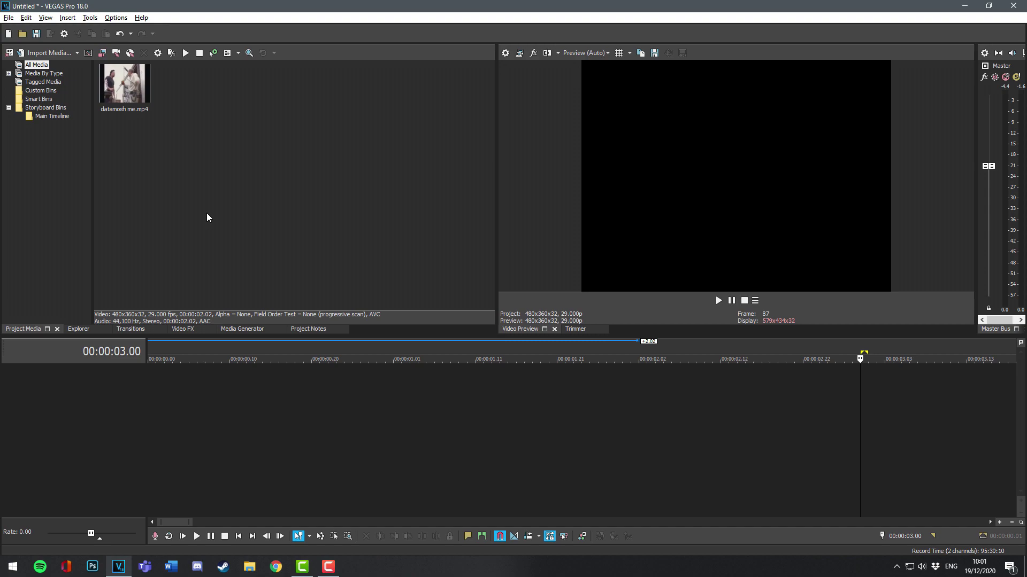
# Step: Drop datamosh me.mp4 onto the timeline, play from frame 12, and select 00:00:00.22–00:00:00.25
pyautogui.moveTo(125, 89); pyautogui.dragTo(152, 383)
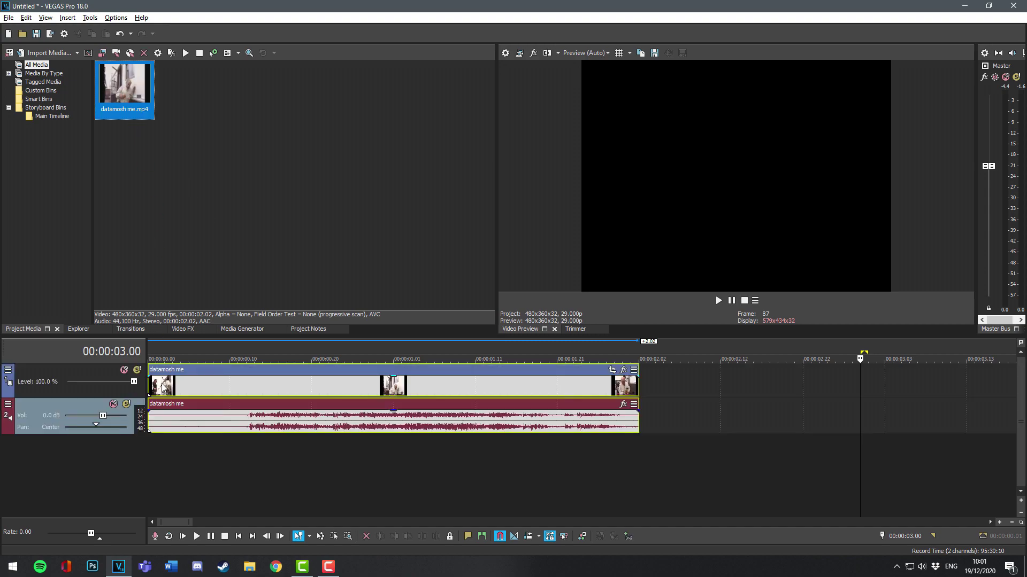
pyautogui.click(248, 382)
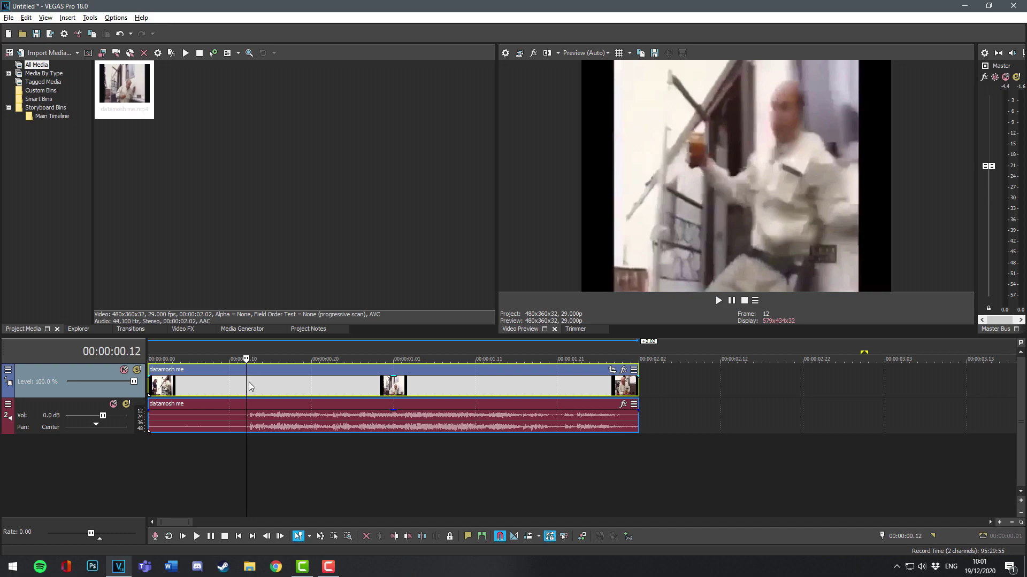
pyautogui.press('space')
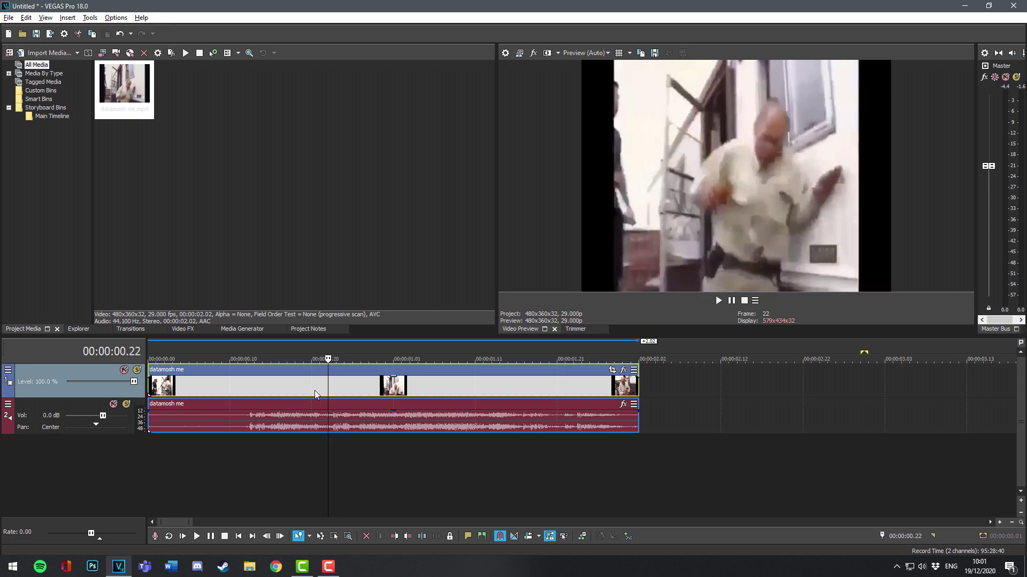
pyautogui.moveTo(329, 348)
pyautogui.mouseDown()
pyautogui.moveTo(355, 346)
pyautogui.moveTo(344, 348)
pyautogui.mouseUp()
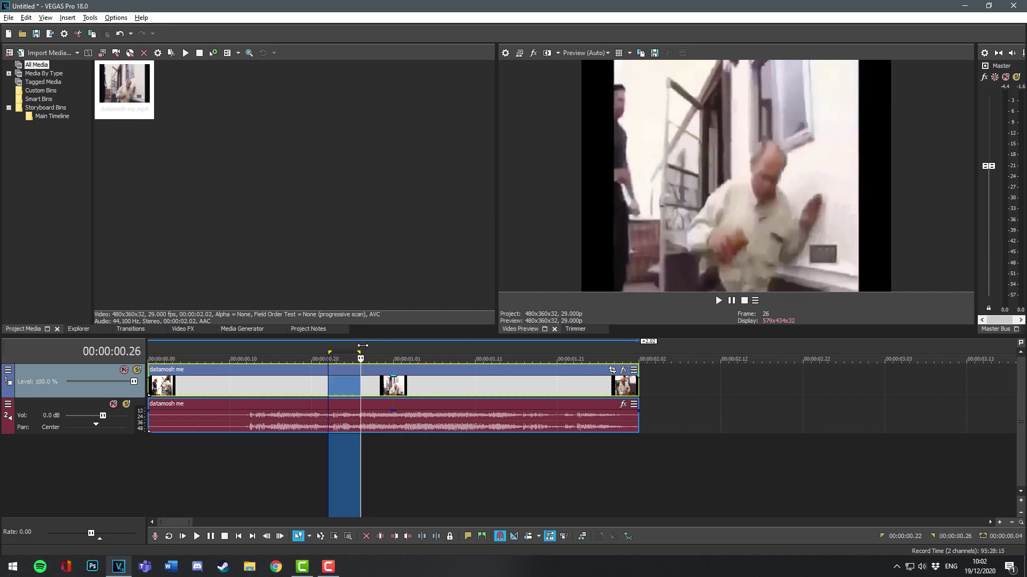
pyautogui.moveTo(343, 346); pyautogui.dragTo(350, 343)
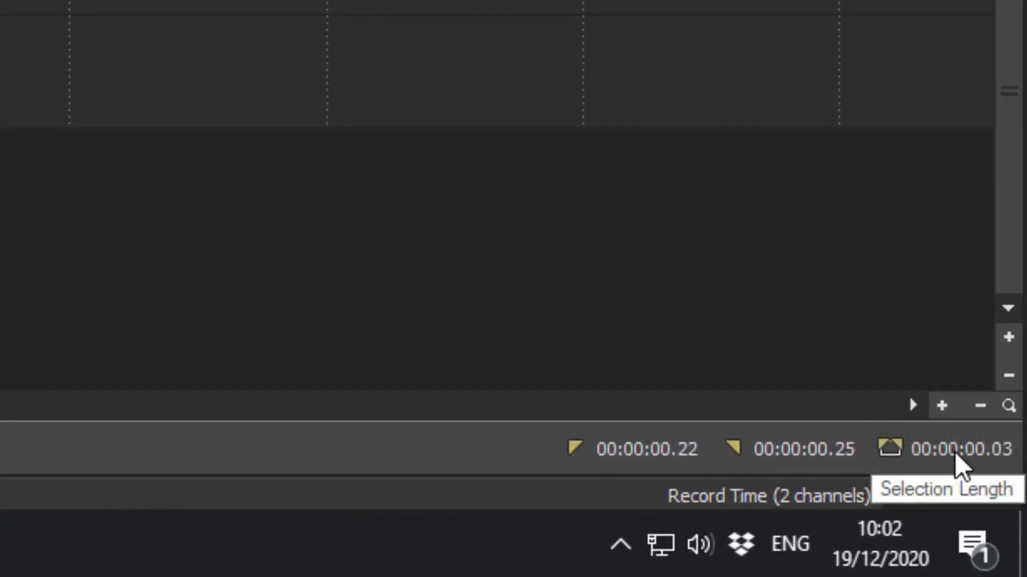
# Step: Keep the selection readout as Time & Frames and narrow the selection to one frame, 00:00:00.22–00:00:00.23
pyautogui.rightClick(967, 453)
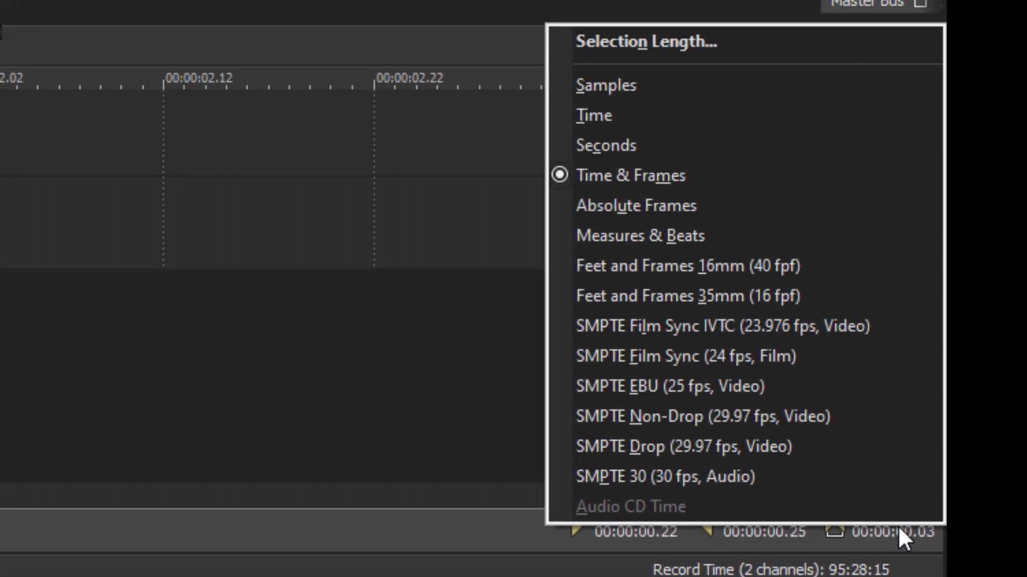
pyautogui.click(659, 176)
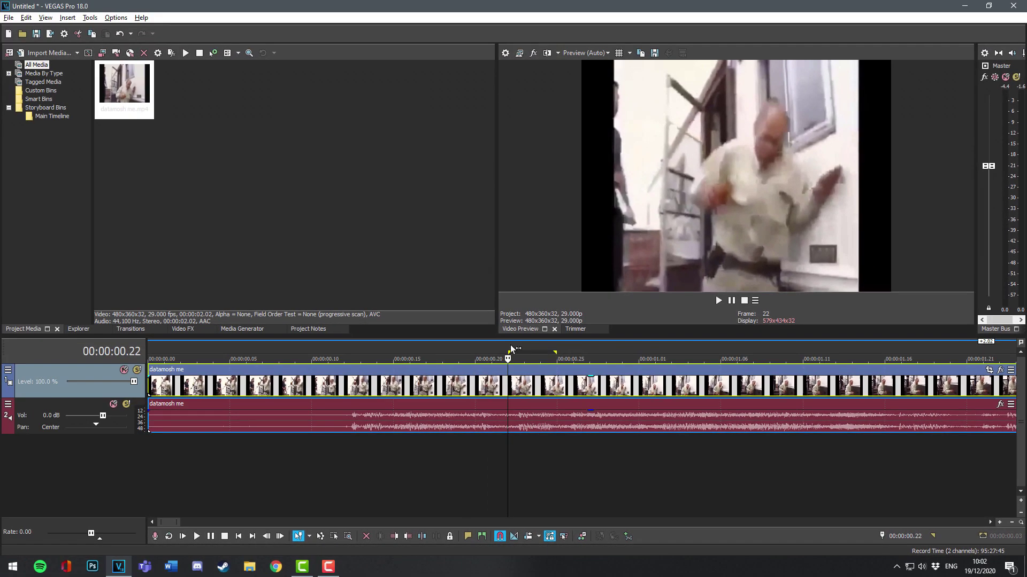
pyautogui.hotkey('shift', 'Right')
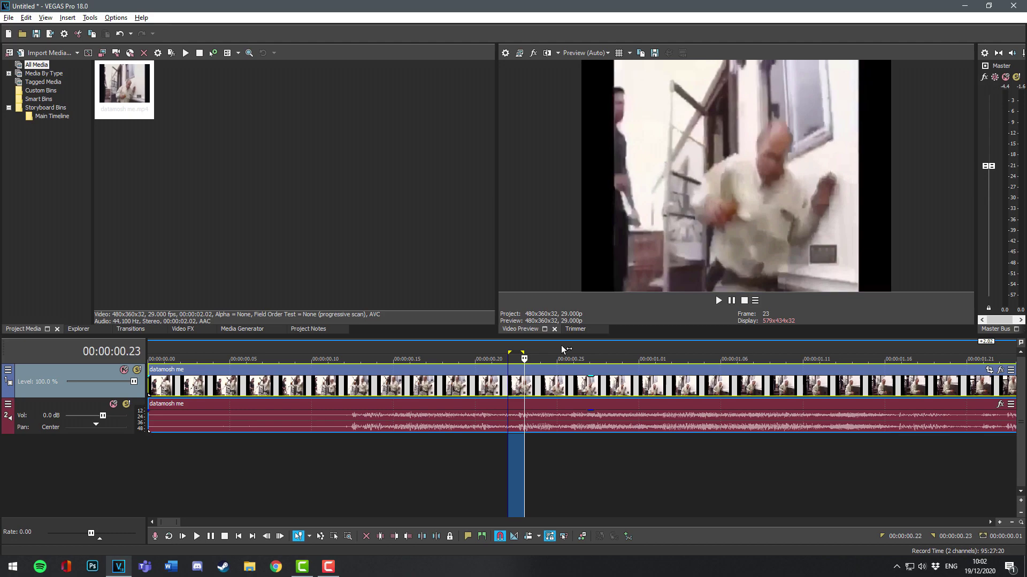
pyautogui.hotkey('shift', 'Right')
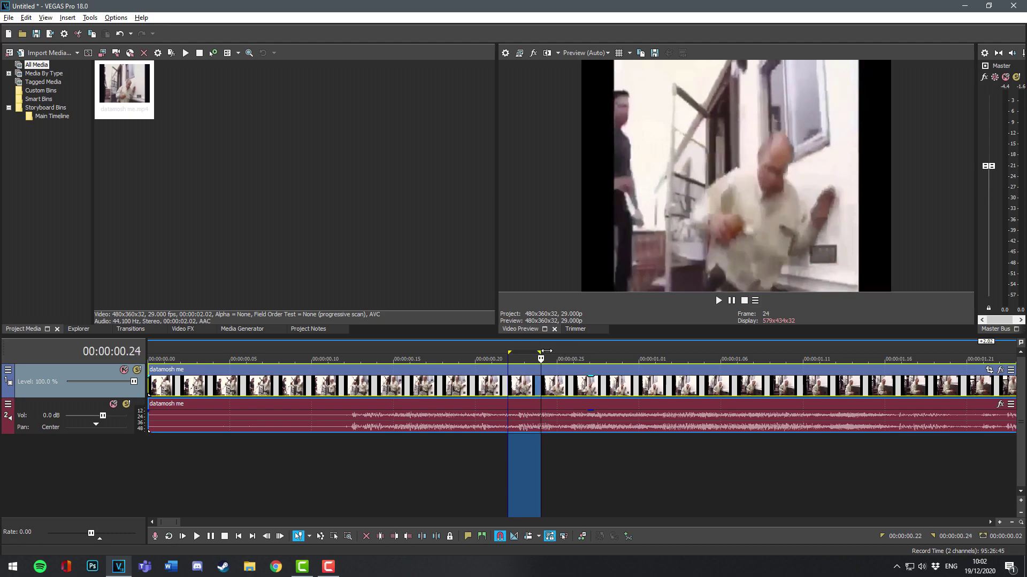
pyautogui.hotkey('shift', 'Left')
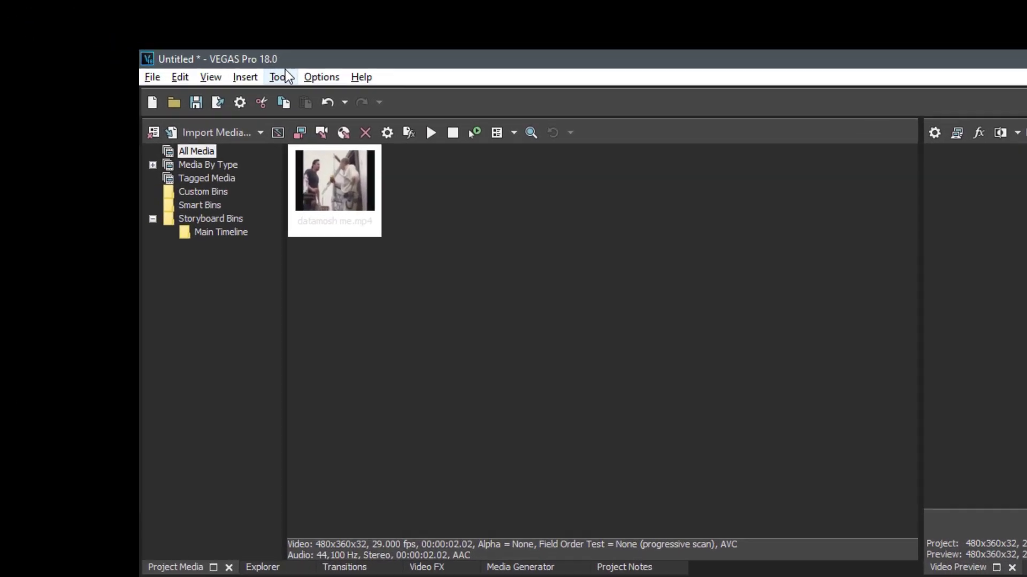
# Step: Bring up the Tools > Scripting menu
pyautogui.click(116, 18)
pyautogui.moveTo(95, 16)
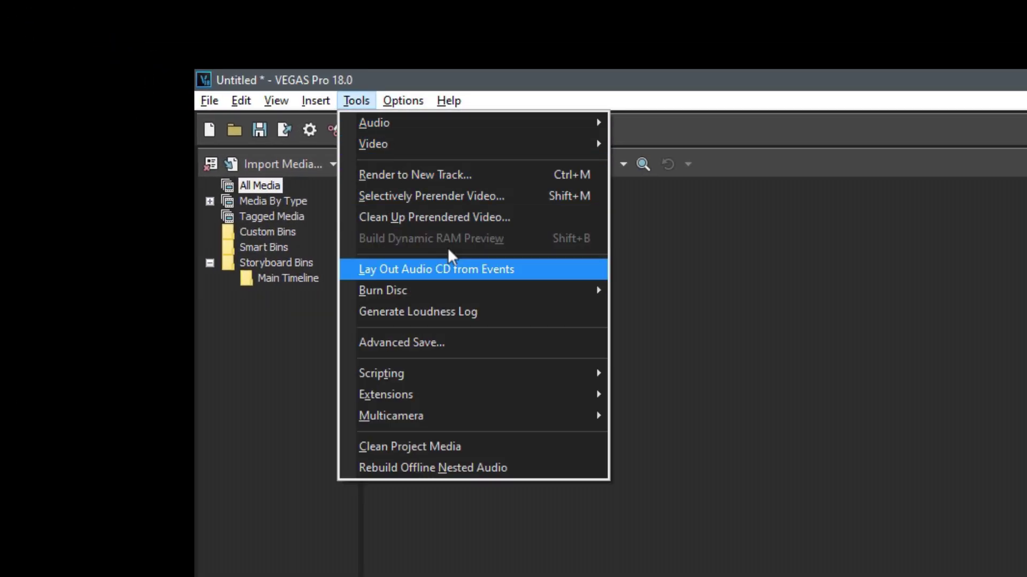
pyautogui.moveTo(517, 373)
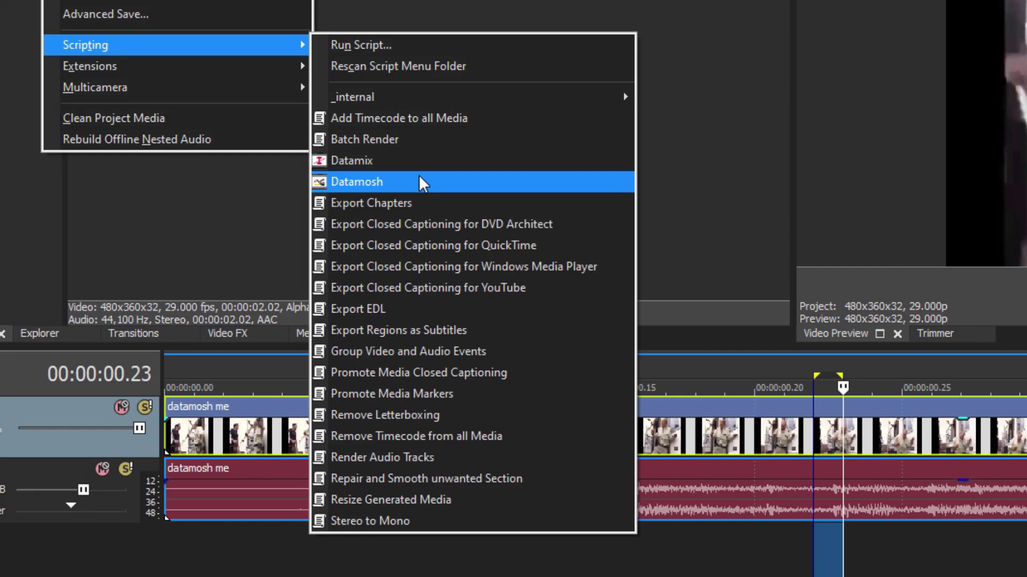
# Step: Run Datamosh on the selected frame with Frame count 1 and Frames repeats 15
pyautogui.click(436, 202)
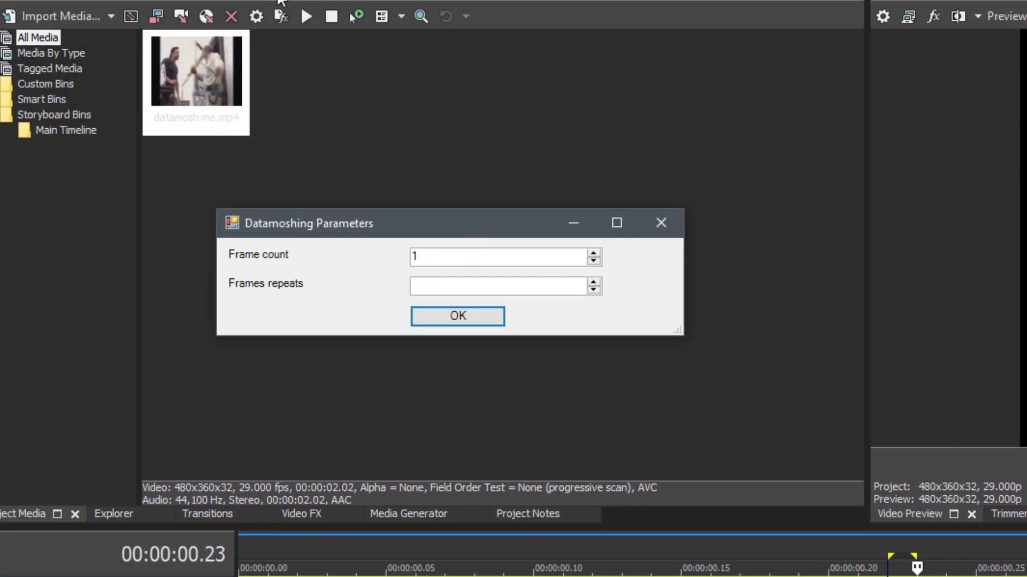
pyautogui.moveTo(440, 256); pyautogui.dragTo(385, 256)
pyautogui.write('3')
pyautogui.moveTo(412, 257); pyautogui.dragTo(454, 262)
pyautogui.click(444, 262)
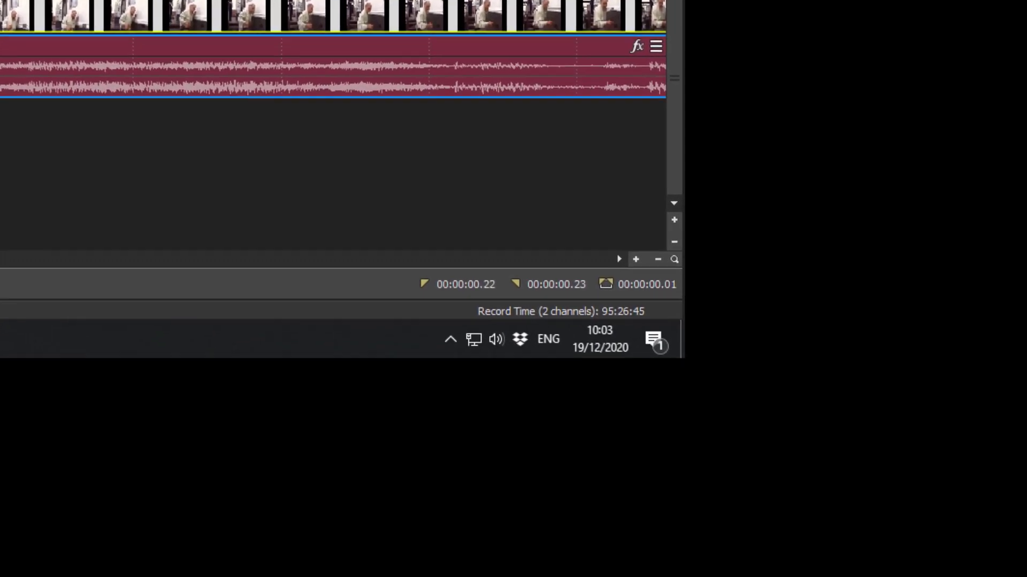
pyautogui.write('1')
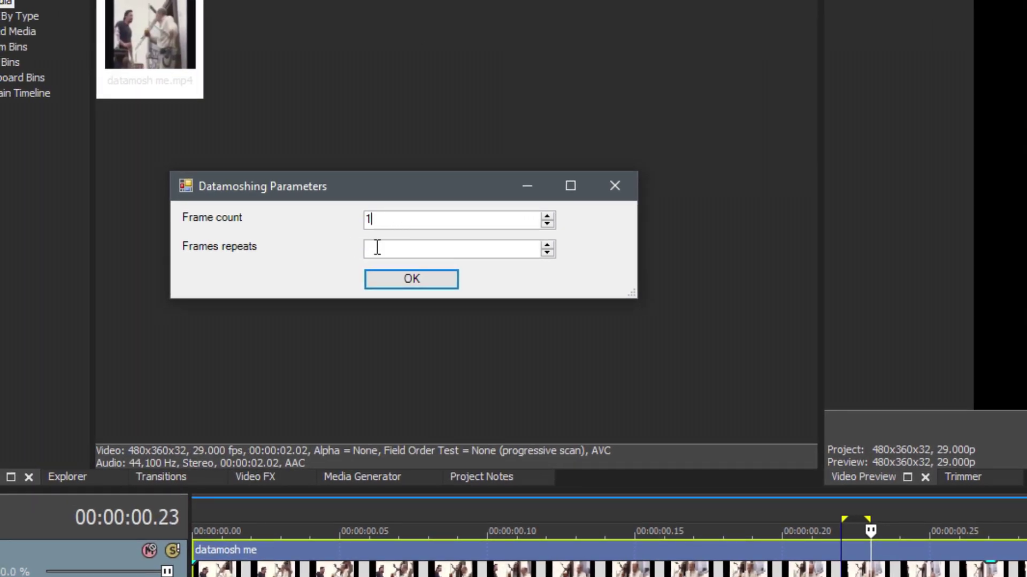
pyautogui.click(375, 249)
pyautogui.write('15')
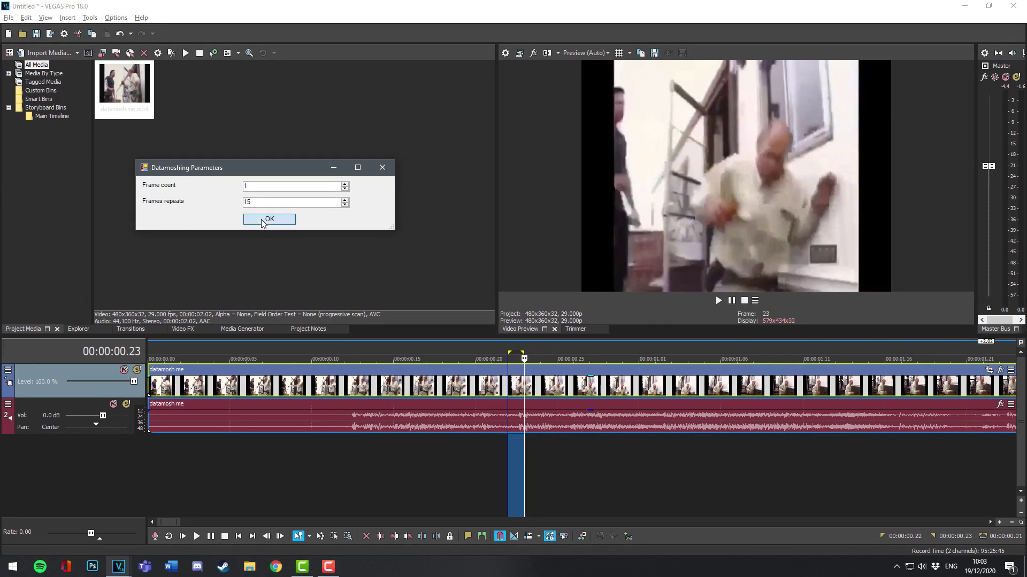
pyautogui.click(261, 219)
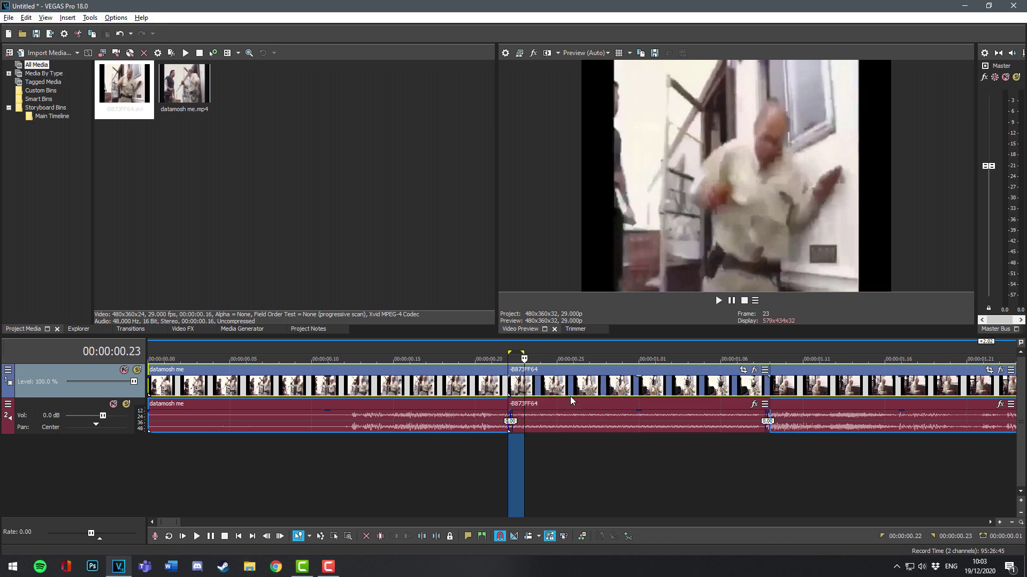
# Step: Select from the clip start through the datamoshed part and play it back
pyautogui.scroll(-3, 570, 396)
pyautogui.moveTo(573, 459); pyautogui.dragTo(150, 459)
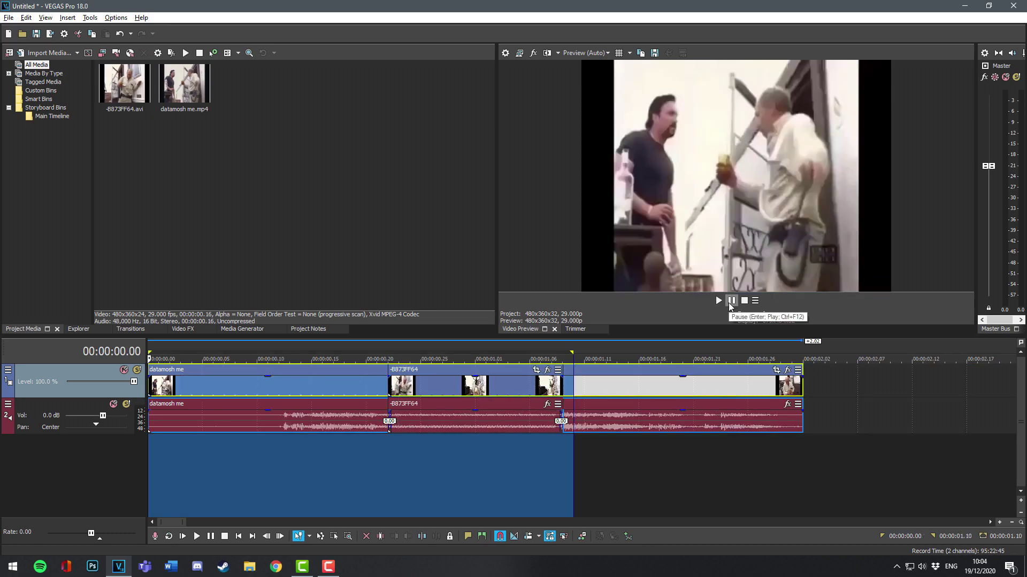
pyautogui.click(731, 300)
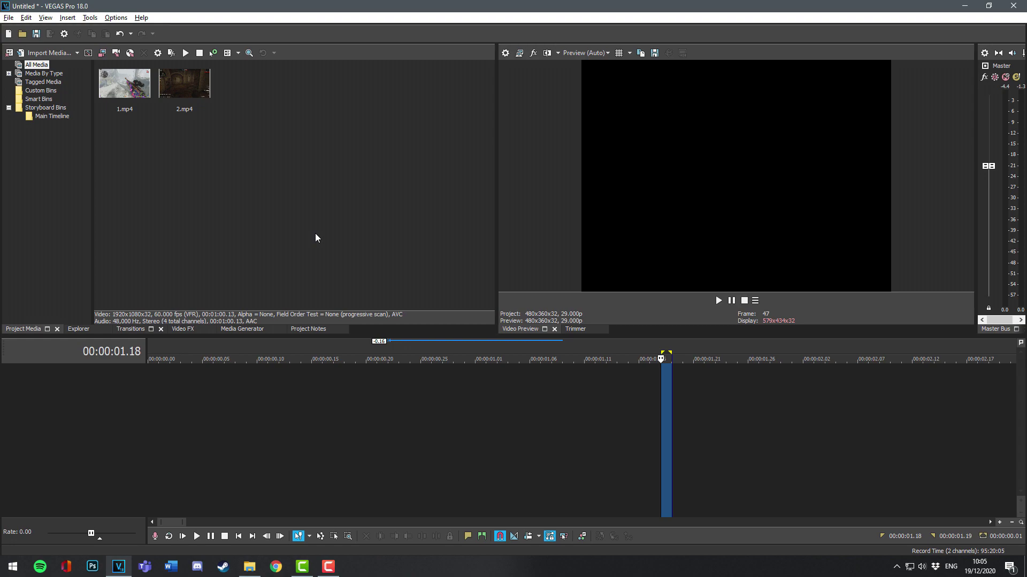
# Step: Place 1.mp4 on the timeline, match project settings to it, and add 2.mp4 right after
pyautogui.moveTo(124, 84); pyautogui.dragTo(126, 384)
pyautogui.press('Return')
pyautogui.scroll(-10, 473, 402)
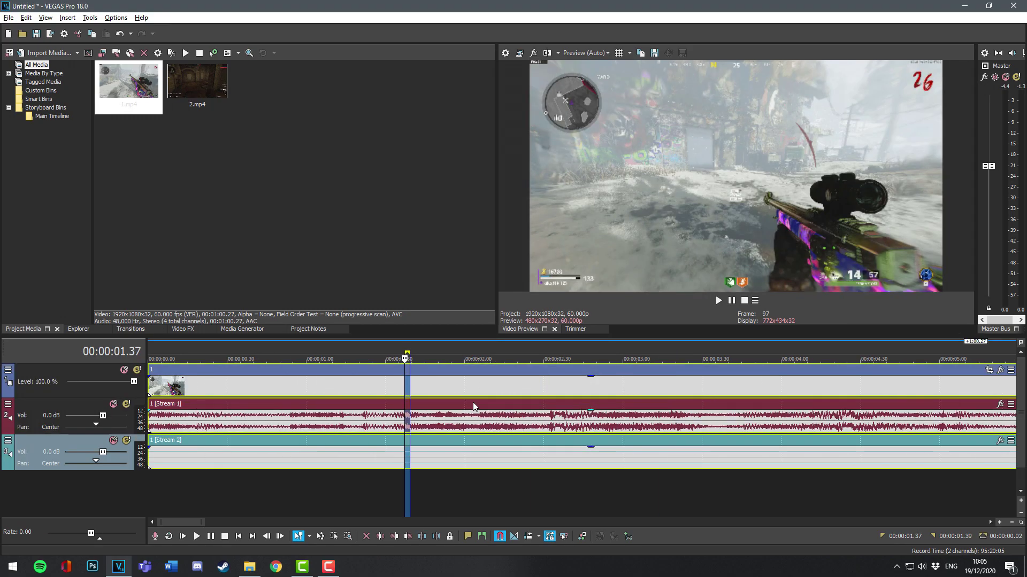
pyautogui.scroll(-5, 473, 403)
pyautogui.moveTo(198, 81); pyautogui.dragTo(600, 386)
pyautogui.click(601, 386)
# Step: Mark a time selection from 00:01:00.27 across the cut into clip 2
pyautogui.scroll(5, 601, 386)
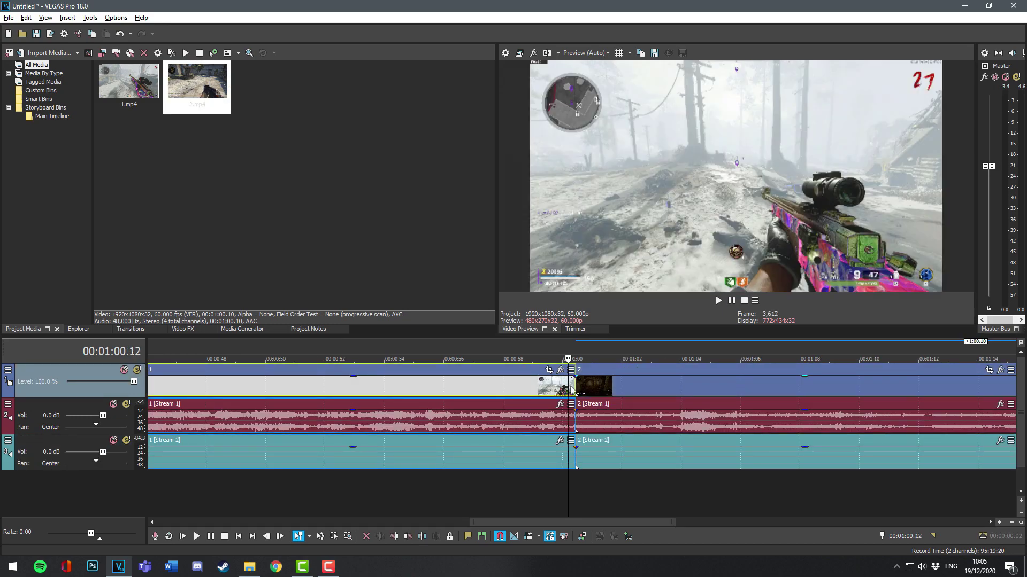
pyautogui.click(576, 392)
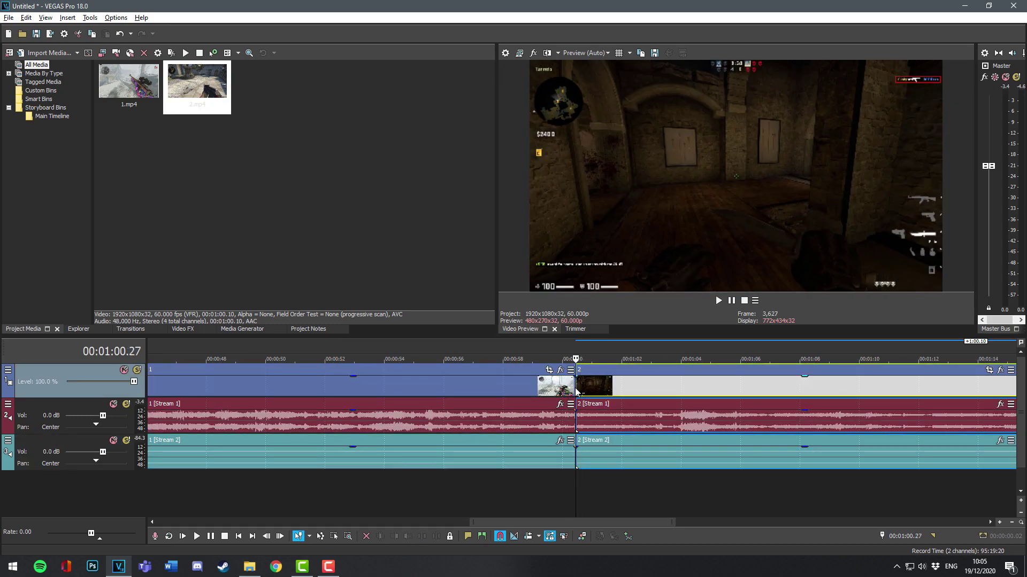
pyautogui.scroll(2, 576, 392)
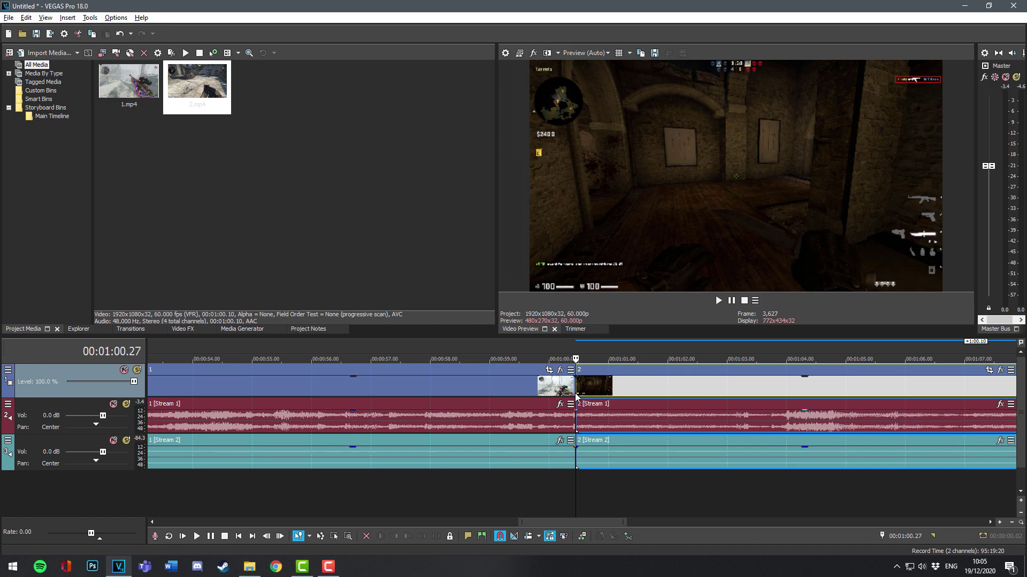
pyautogui.scroll(2, 649, 368)
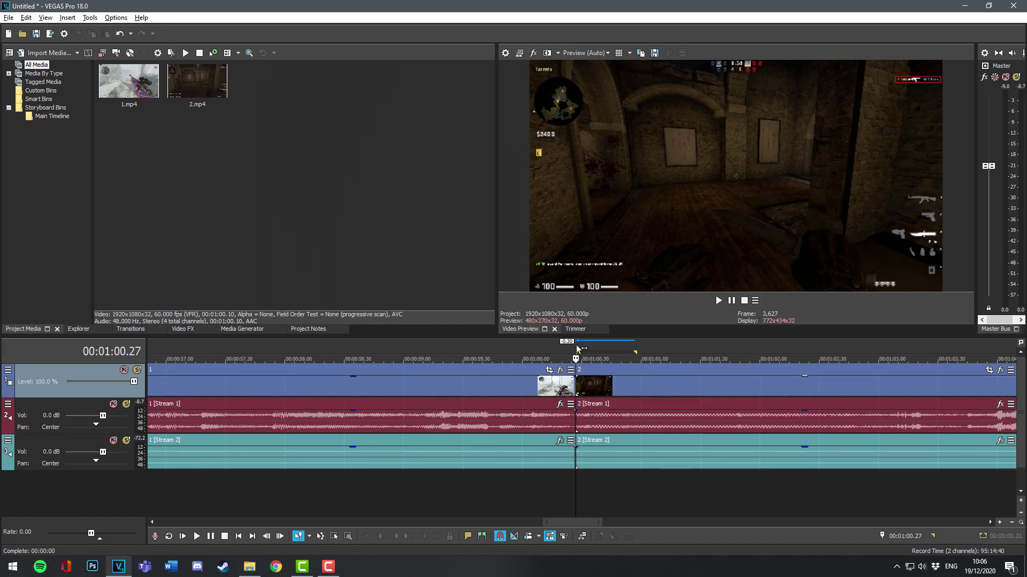
pyautogui.moveTo(578, 349); pyautogui.dragTo(821, 352)
# Step: Run the Datamix script from Tools > Scripting on the selection across the cut
pyautogui.click(105, 21)
pyautogui.moveTo(234, 201)
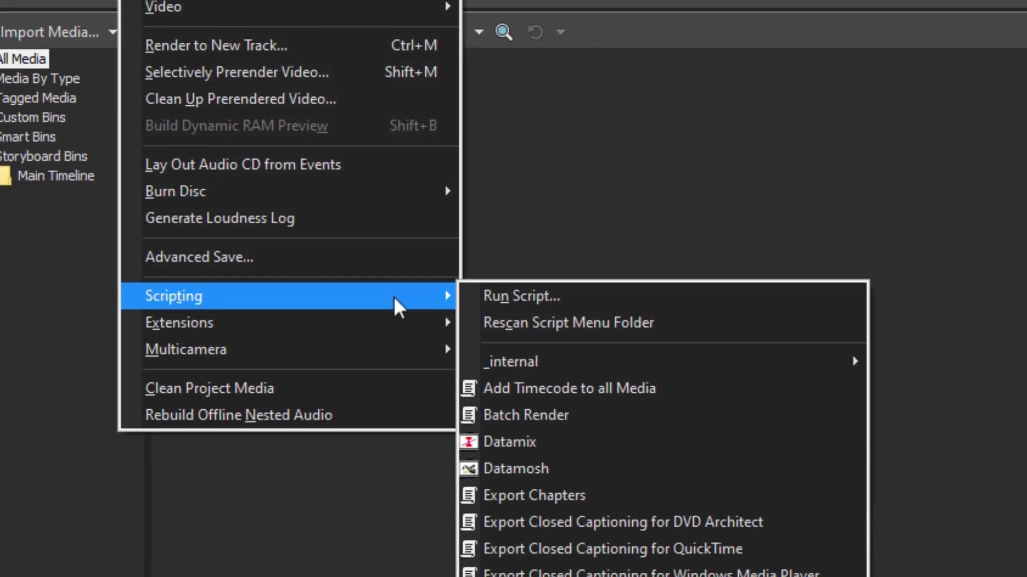
pyautogui.click(397, 219)
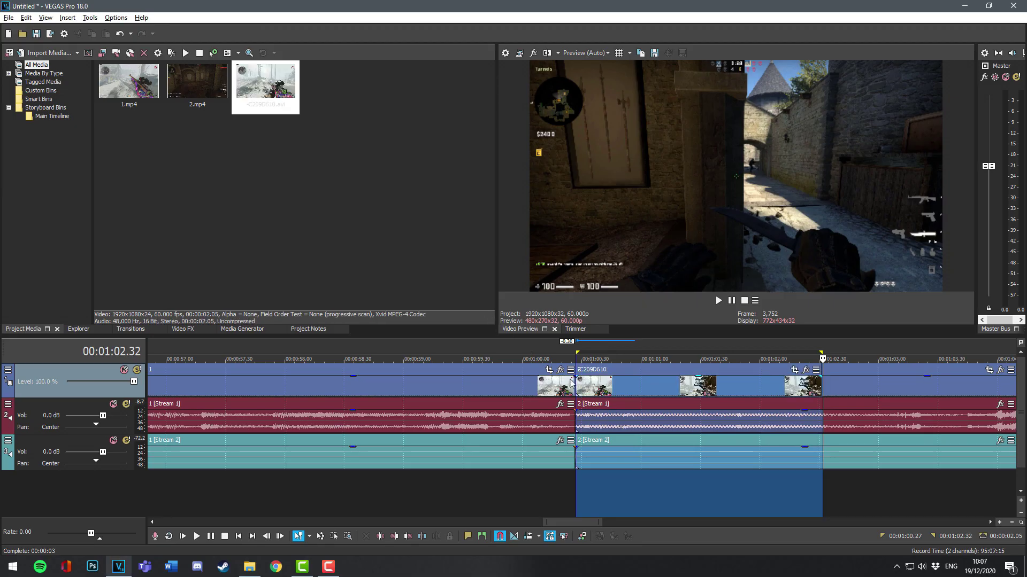
# Step: Play back from before the transition and pause at 00:01:00.27
pyautogui.click(426, 348)
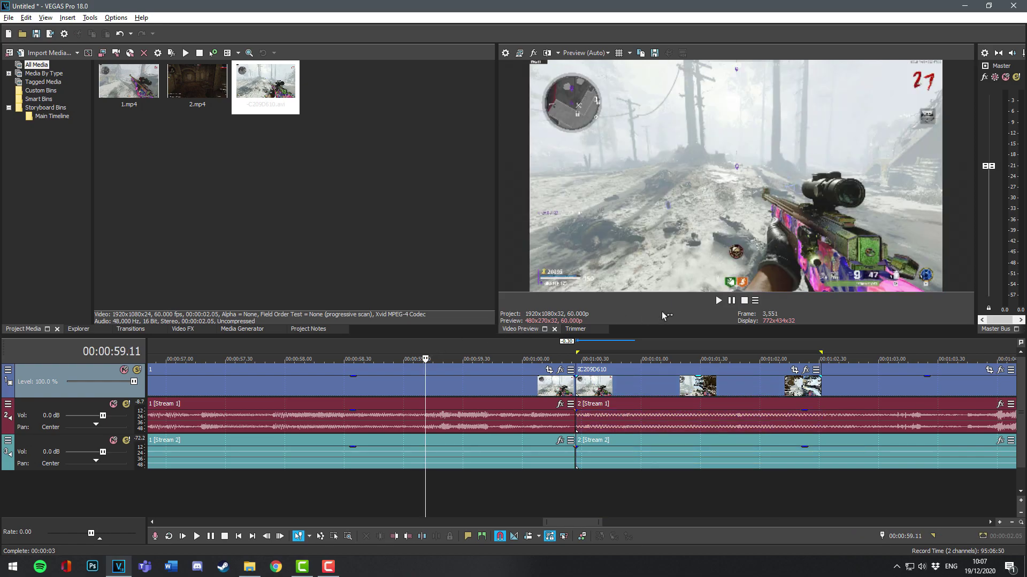
pyautogui.click(718, 301)
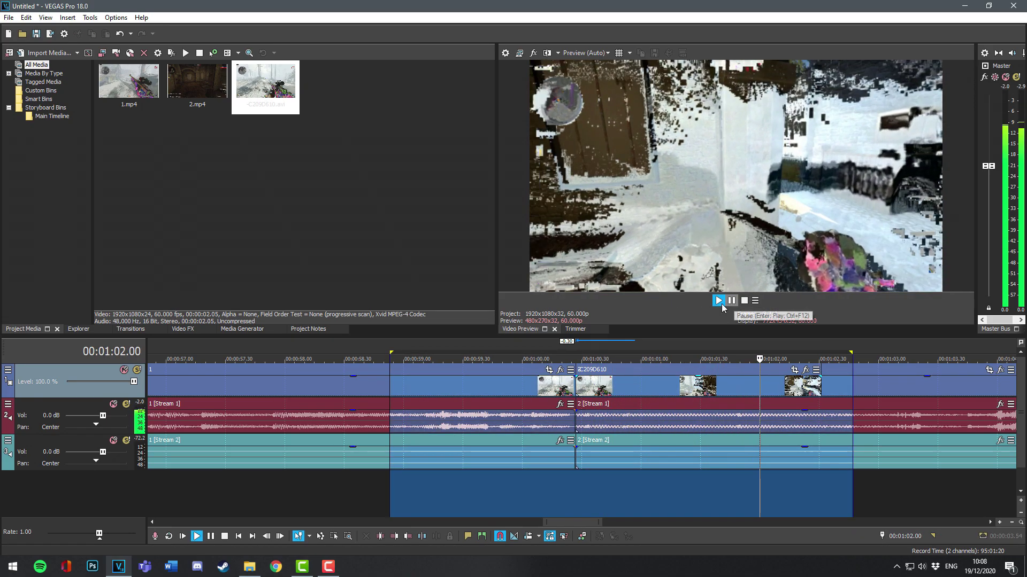
pyautogui.click(731, 300)
pyautogui.scroll(-5, 573, 389)
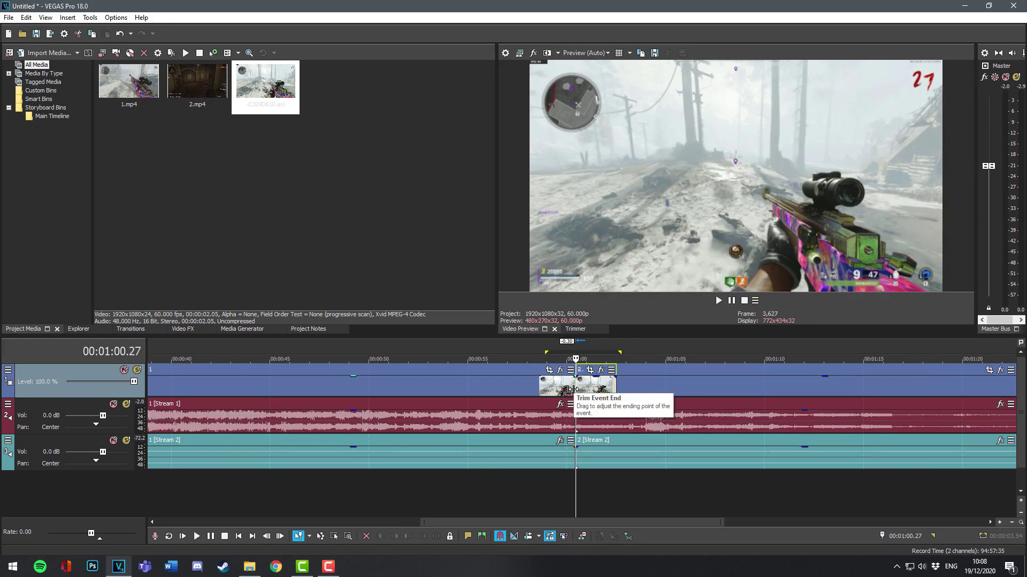